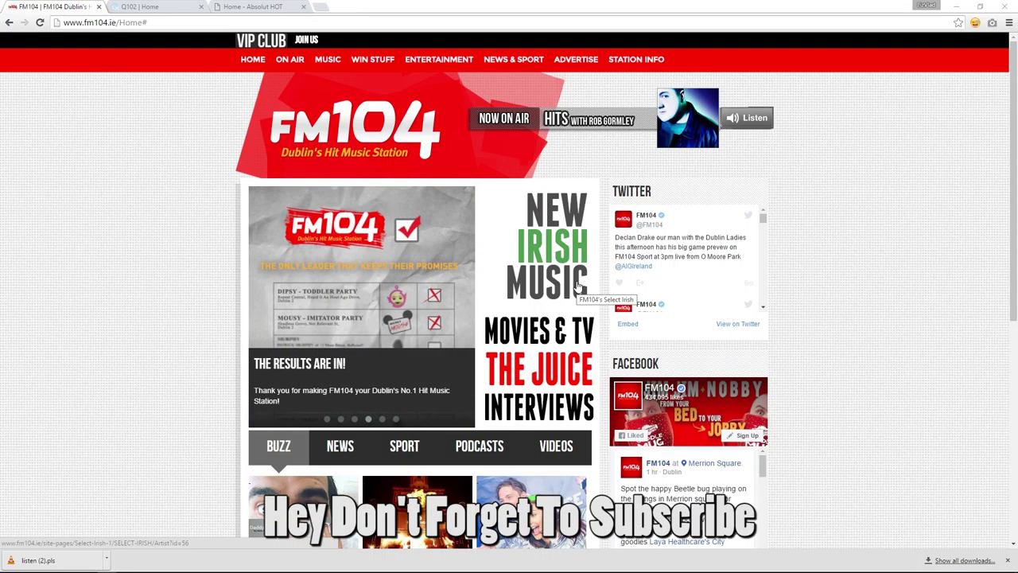
Open FM104's Listen Live player popup from the Listen button beside the Now On Air banner
{"action": "left_click", "coordinate": [748, 118]}
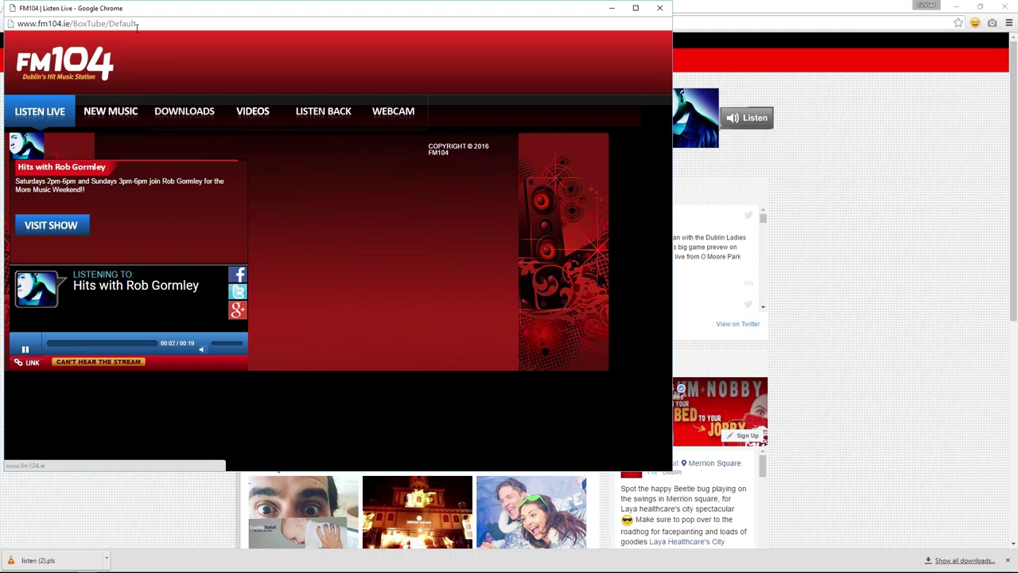
Select the Listen Live popup's full web address and check the player page's right-click options
{"action": "left_click_drag", "start_coordinate": [137, 23], "coordinate": [9, 24]}
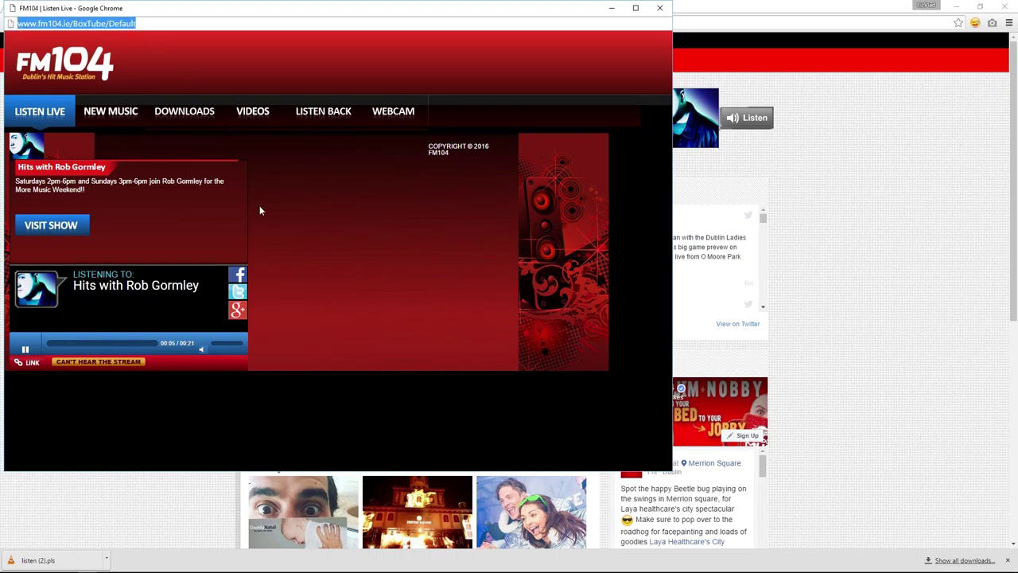
{"action": "left_click", "coordinate": [340, 271]}
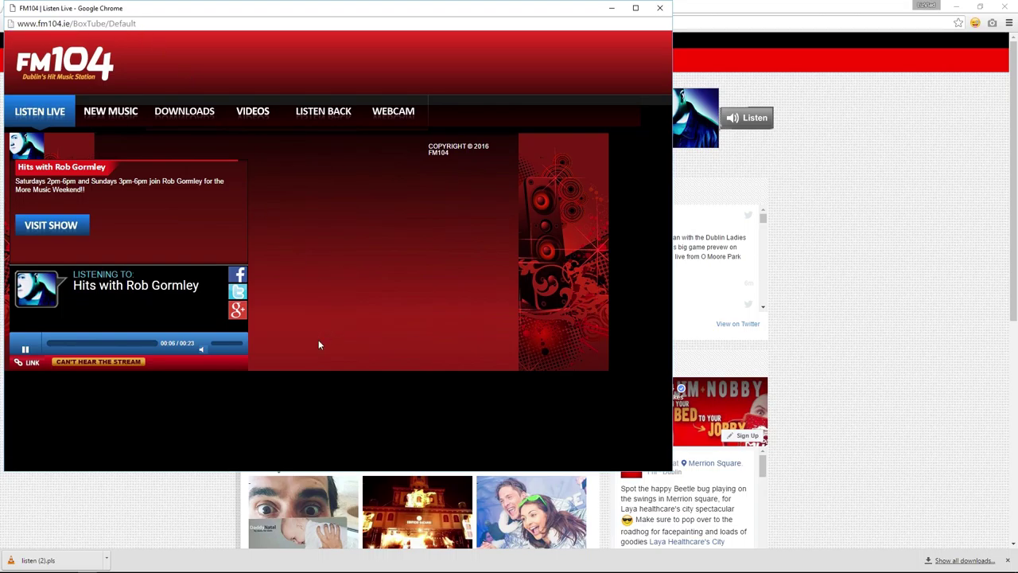
{"action": "left_click_drag", "start_coordinate": [136, 23], "coordinate": [14, 23]}
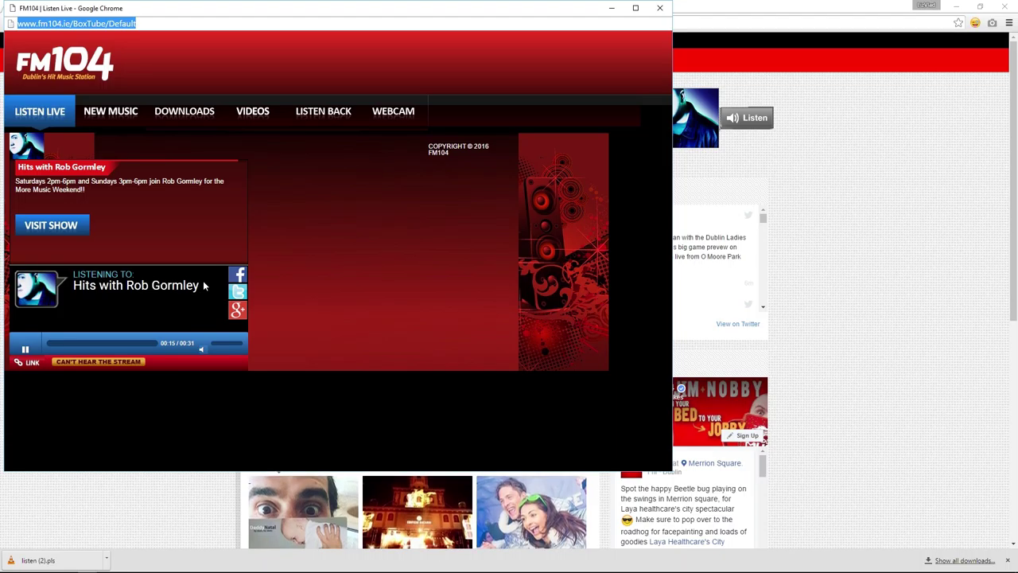
{"action": "right_click", "coordinate": [305, 316]}
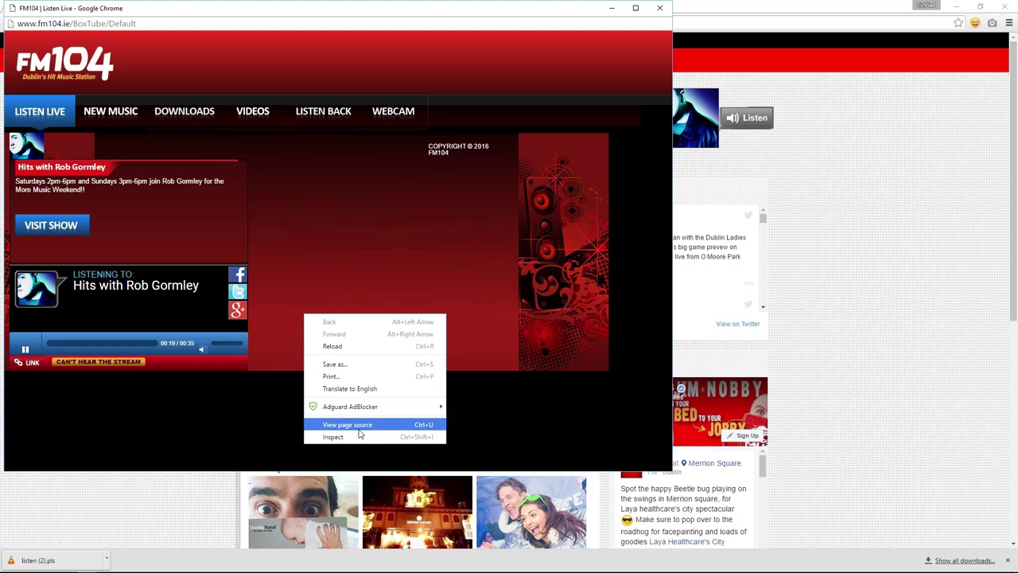
{"action": "left_click", "coordinate": [184, 410]}
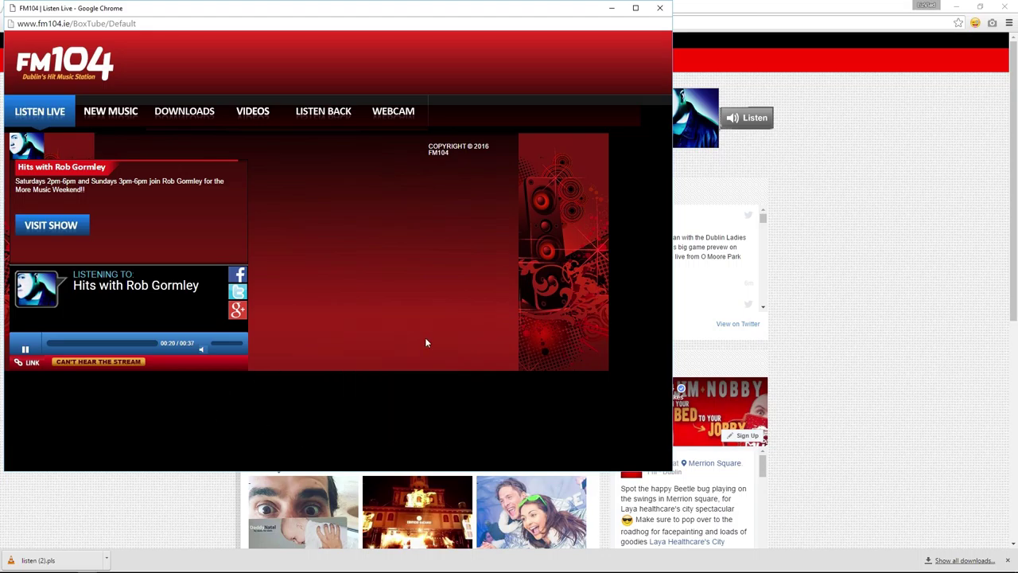
Open listen (2).pls in Notepad++ and select its stream address 31.14.40.241:6184
{"action": "left_click", "coordinate": [50, 561]}
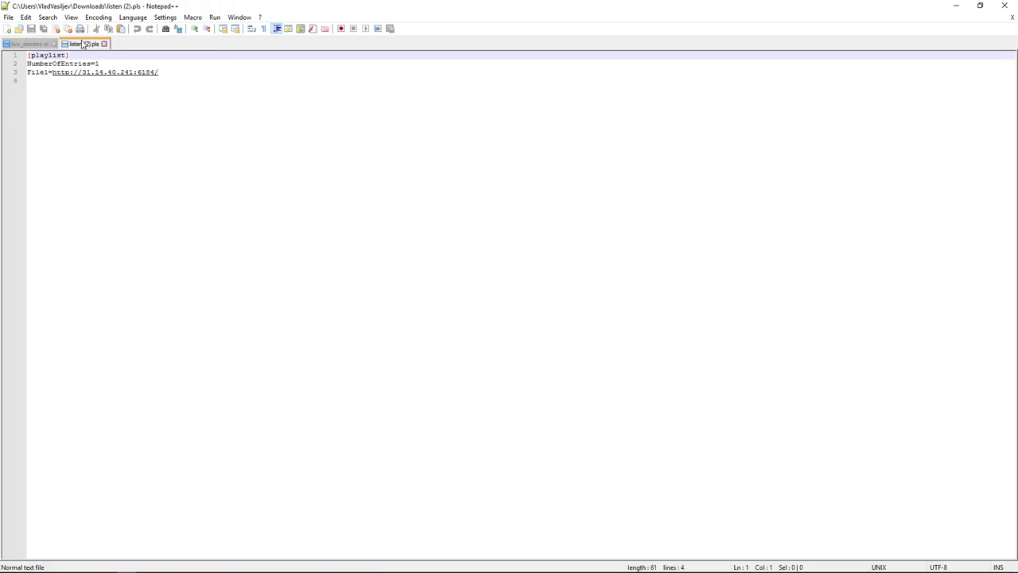
{"action": "left_click_drag", "start_coordinate": [52, 72], "coordinate": [164, 72]}
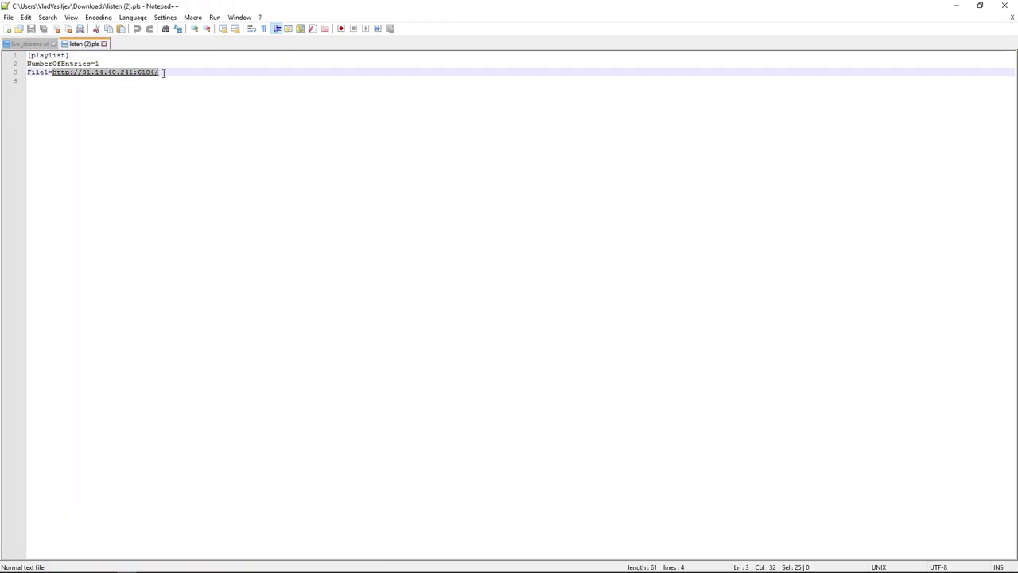
{"action": "left_click", "coordinate": [160, 111]}
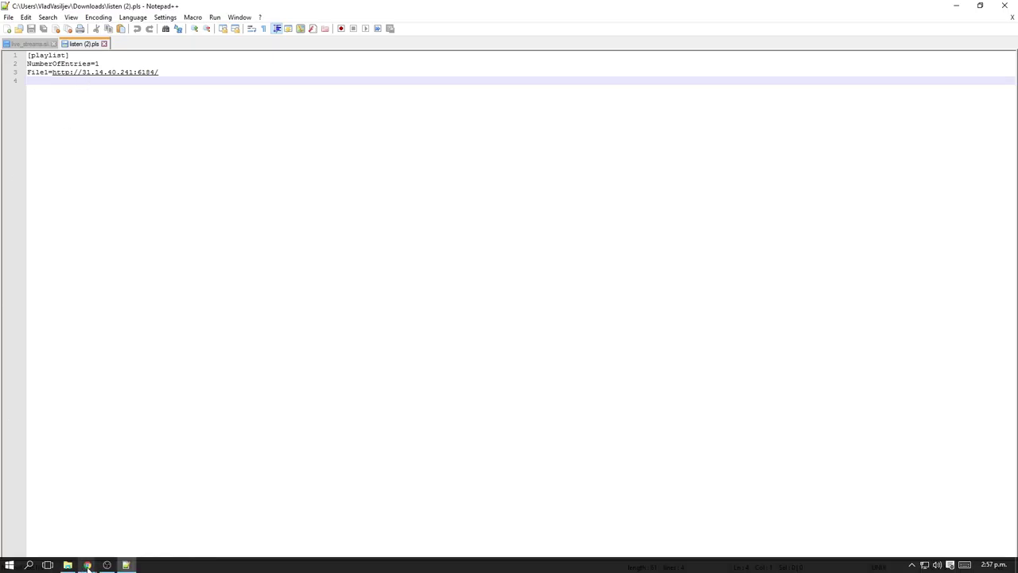
Compare the address against the live_streams.sii list, then minimize Notepad++ to return to the player
{"action": "left_click", "coordinate": [87, 565]}
{"action": "left_click", "coordinate": [70, 531]}
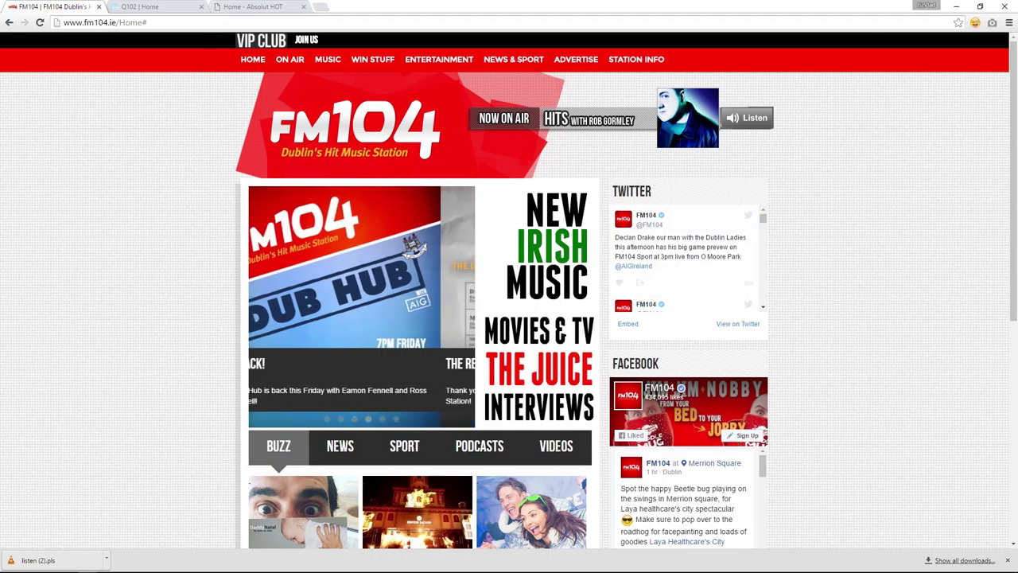
{"action": "left_click", "coordinate": [126, 565]}
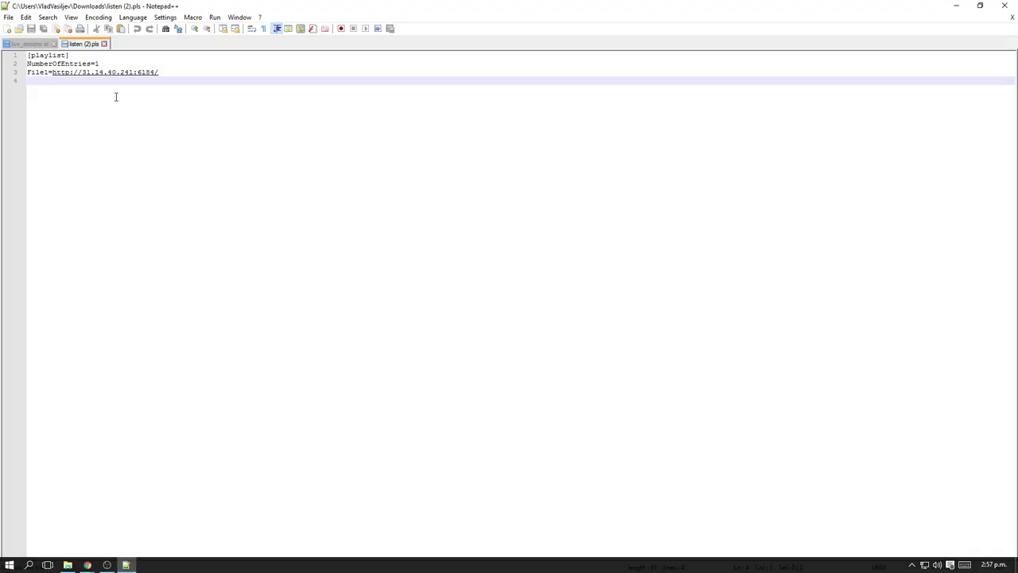
{"action": "left_click", "coordinate": [18, 46]}
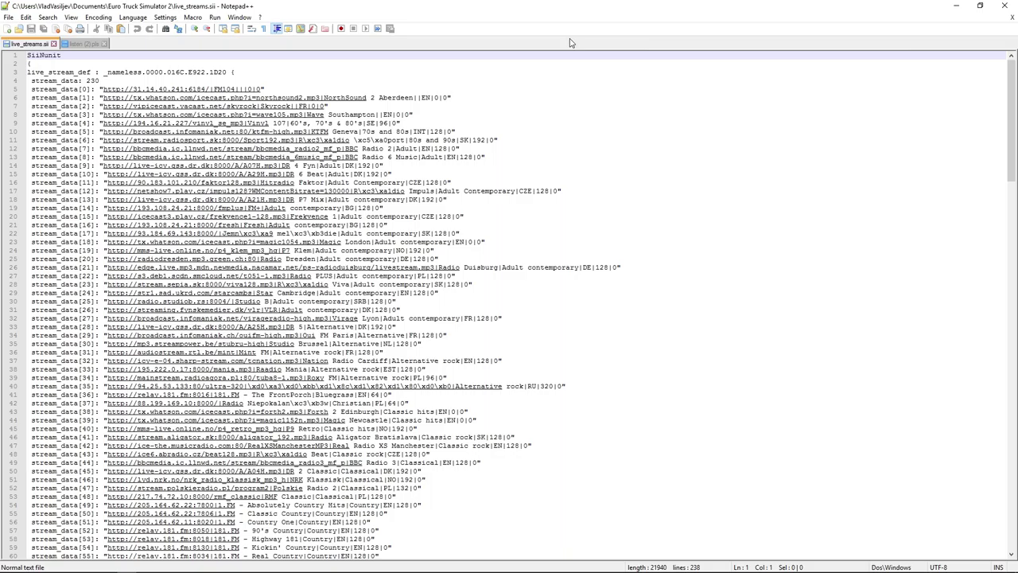
{"action": "left_click", "coordinate": [955, 5]}
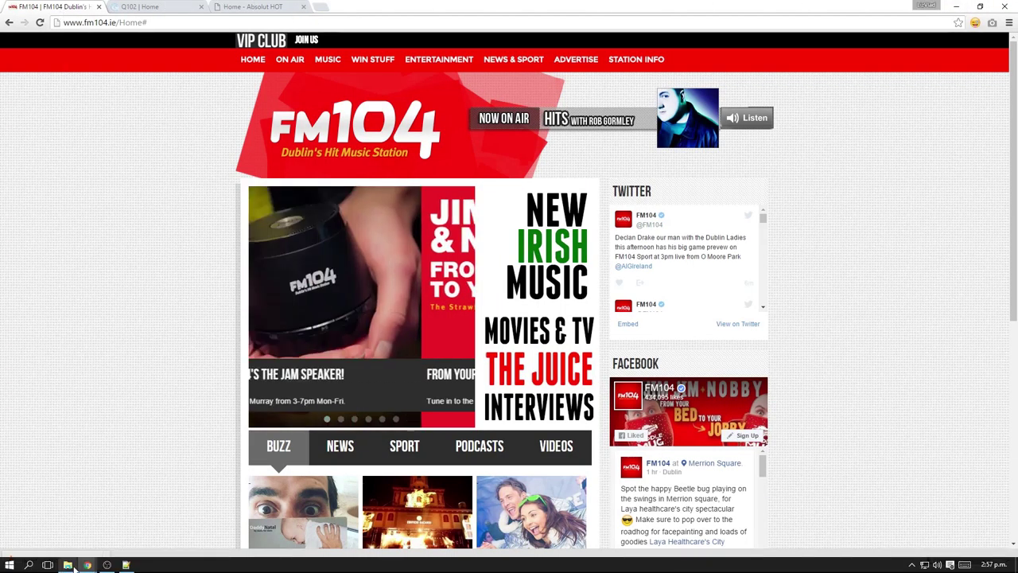
{"action": "mouse_move", "coordinate": [88, 564]}
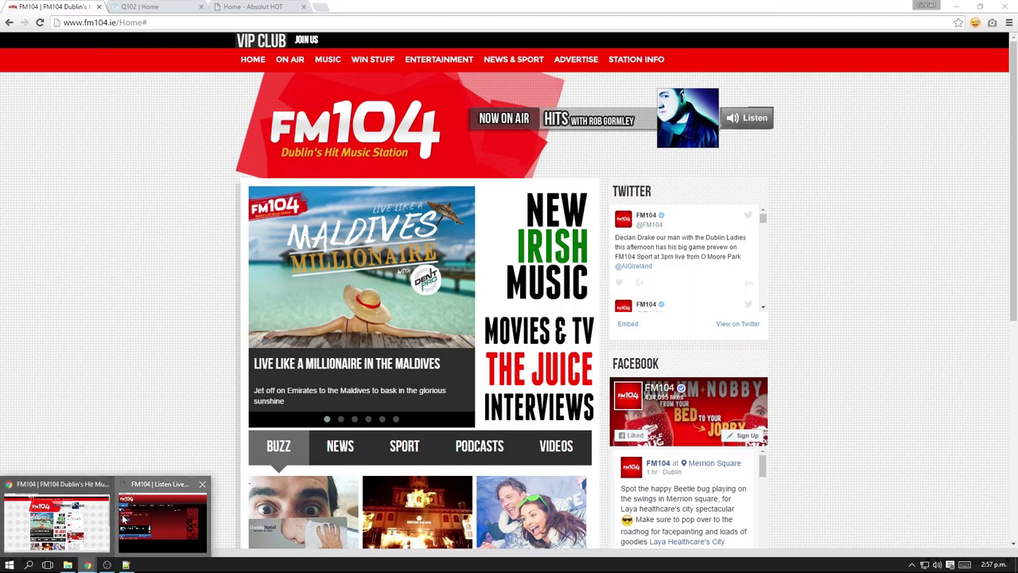
{"action": "left_click", "coordinate": [159, 516]}
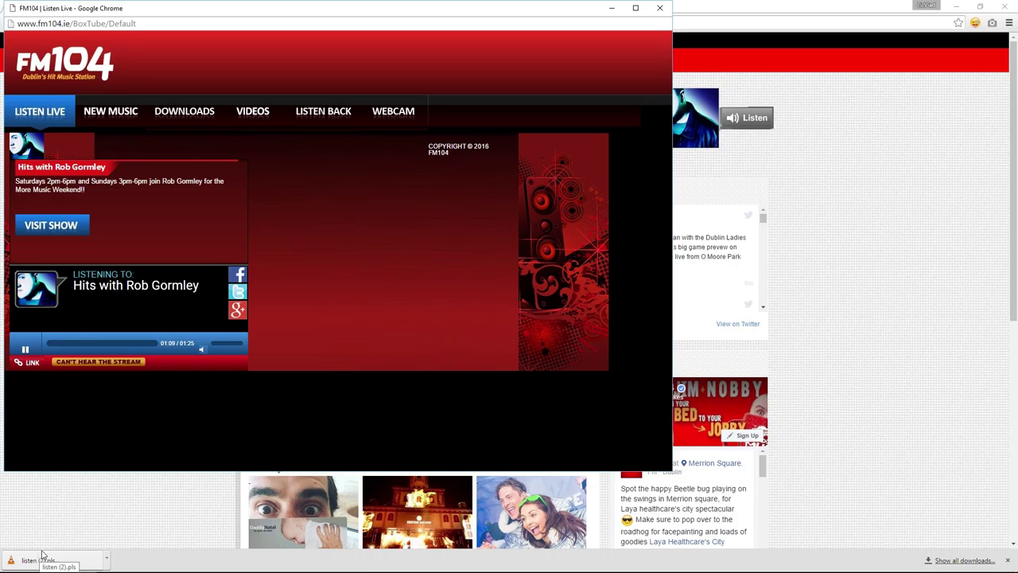
View the page source of the FM104 Listen Live player
{"action": "right_click", "coordinate": [282, 372]}
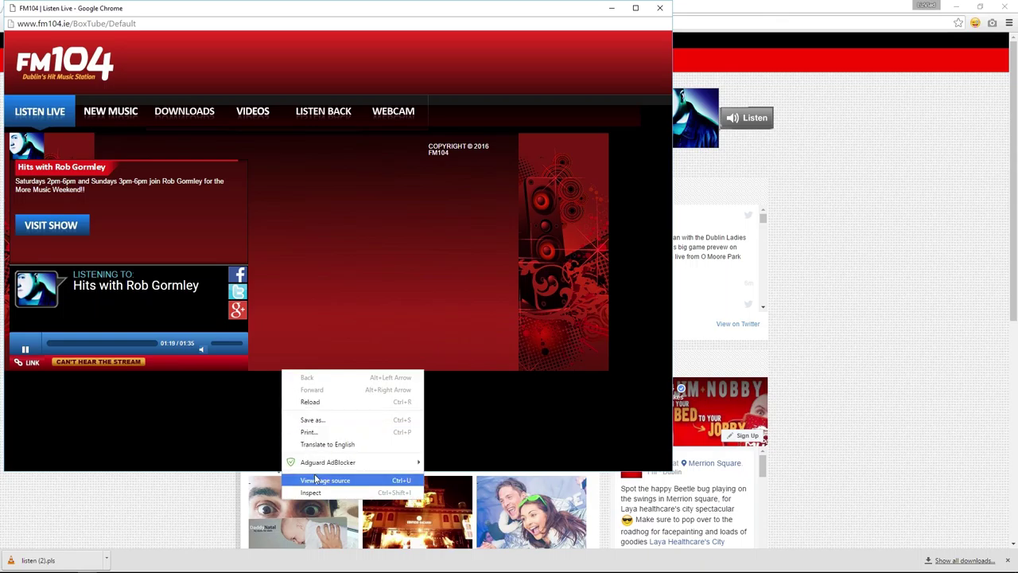
{"action": "left_click", "coordinate": [404, 247]}
Scroll through the FM104 player's page source looking for the isListen function
{"action": "right_click", "coordinate": [404, 246]}
{"action": "right_click", "coordinate": [537, 134]}
{"action": "right_click", "coordinate": [459, 332]}
{"action": "right_click", "coordinate": [290, 380]}
{"action": "right_click", "coordinate": [234, 412]}
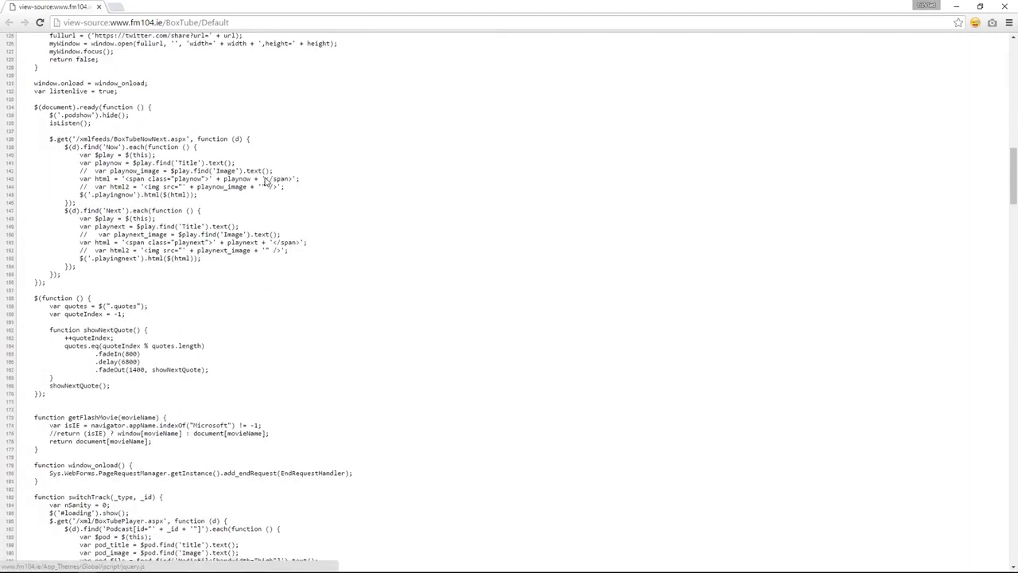
{"action": "scroll", "coordinate": [268, 182], "scroll_direction": "down", "scroll_amount": 4}
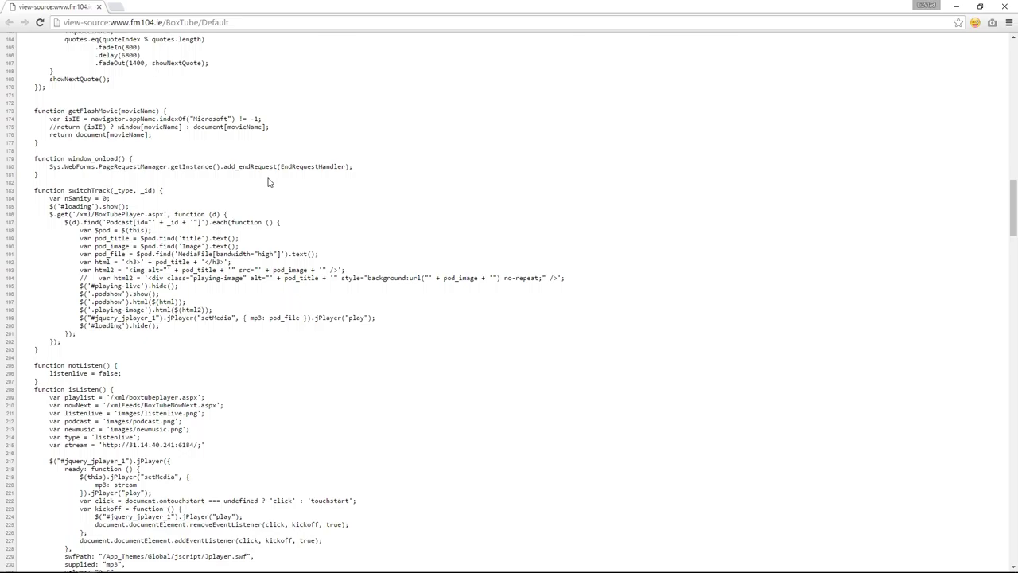
{"action": "scroll", "coordinate": [268, 182], "scroll_direction": "down", "scroll_amount": 2}
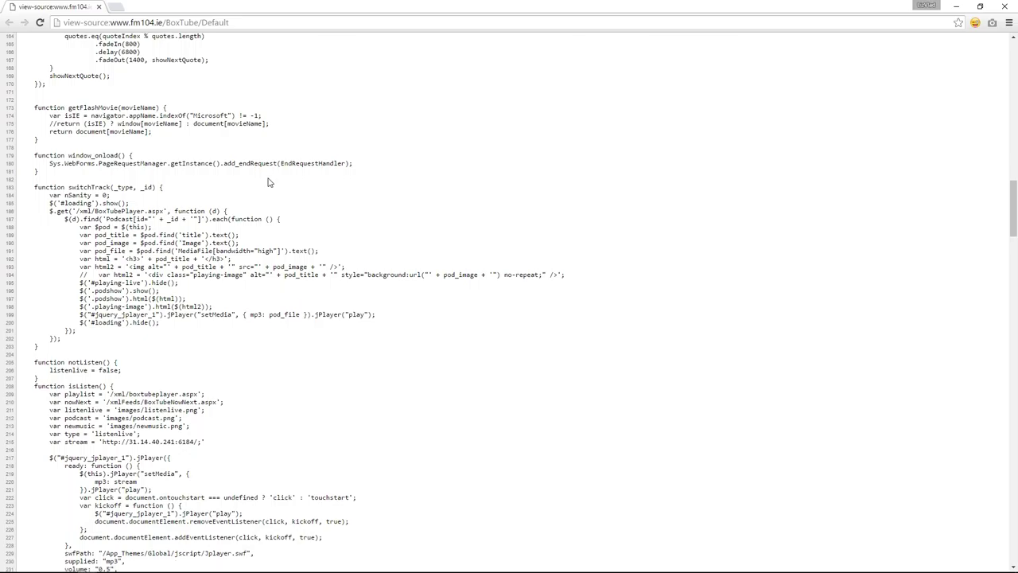
{"action": "scroll", "coordinate": [268, 182], "scroll_direction": "down", "scroll_amount": 1}
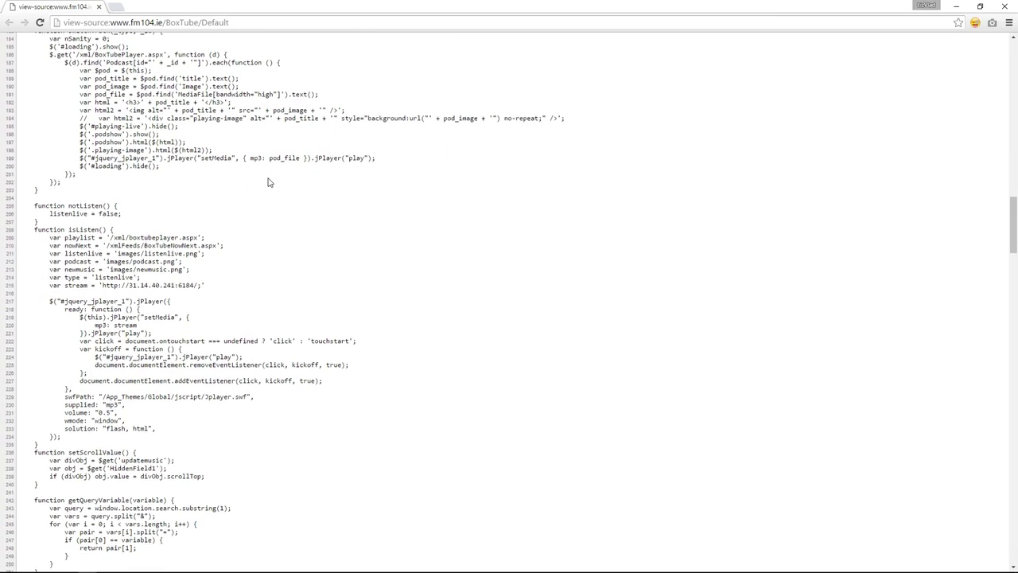
{"action": "scroll", "coordinate": [268, 182], "scroll_direction": "down", "scroll_amount": 1}
{"action": "scroll", "coordinate": [268, 180], "scroll_direction": "down", "scroll_amount": 1}
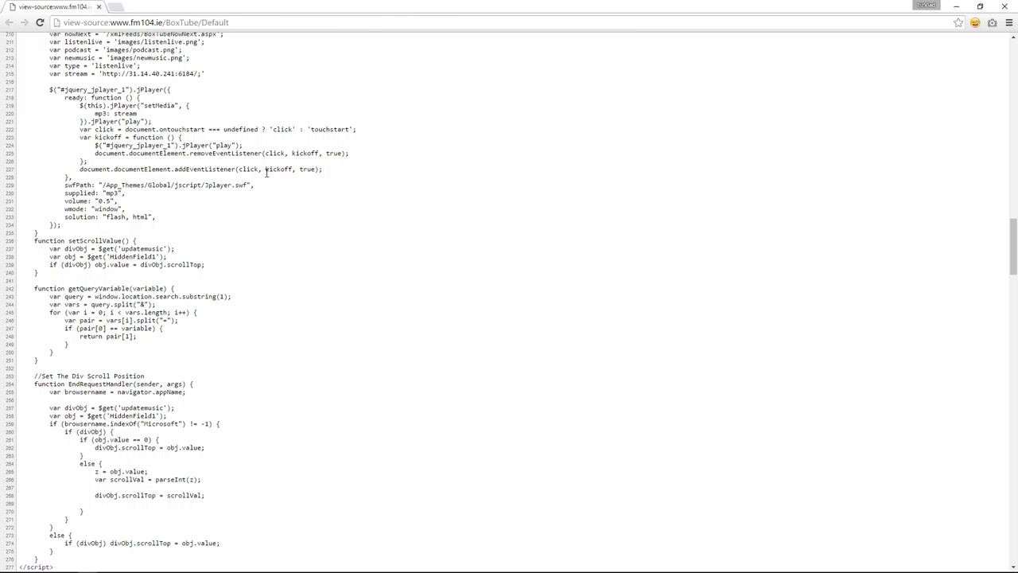
{"action": "scroll", "coordinate": [267, 173], "scroll_direction": "down", "scroll_amount": 1}
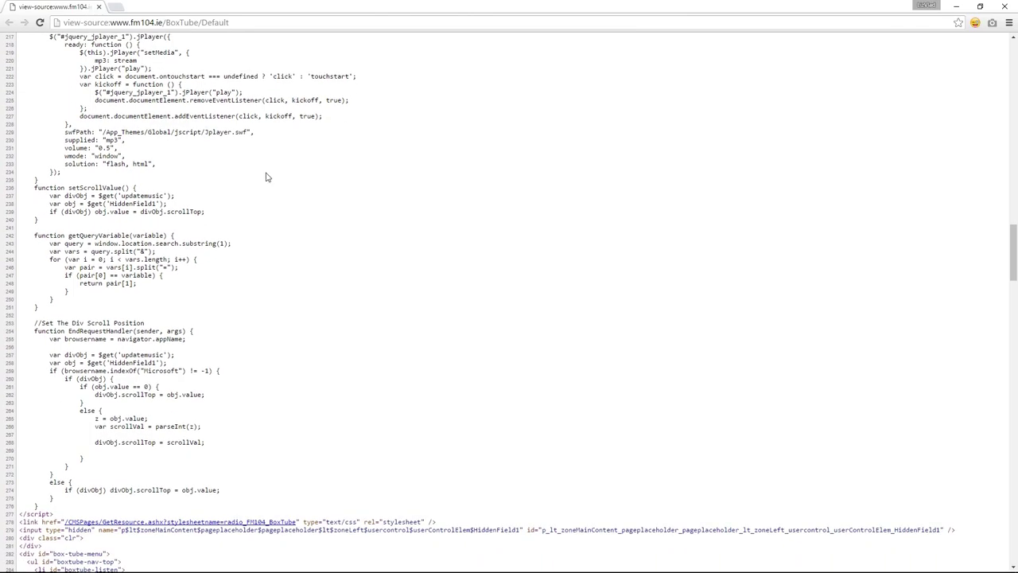
{"action": "scroll", "coordinate": [266, 177], "scroll_direction": "down", "scroll_amount": 4}
{"action": "scroll", "coordinate": [267, 177], "scroll_direction": "up", "scroll_amount": 5}
{"action": "scroll", "coordinate": [266, 176], "scroll_direction": "up", "scroll_amount": 2}
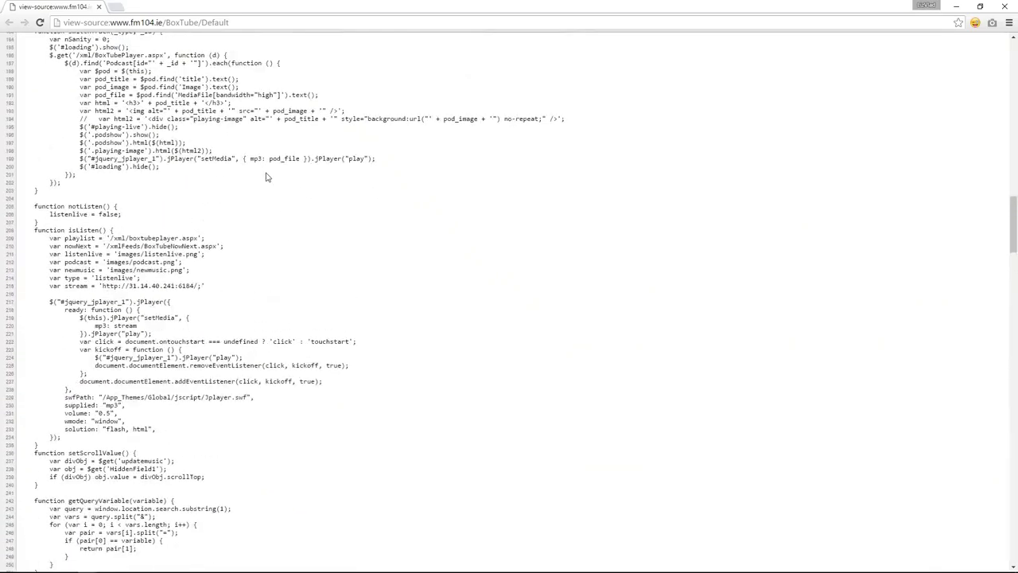
{"action": "scroll", "coordinate": [267, 177], "scroll_direction": "up", "scroll_amount": 3}
{"action": "scroll", "coordinate": [266, 177], "scroll_direction": "up", "scroll_amount": 1}
{"action": "scroll", "coordinate": [266, 177], "scroll_direction": "up", "scroll_amount": 1}
{"action": "scroll", "coordinate": [267, 177], "scroll_direction": "up", "scroll_amount": 1}
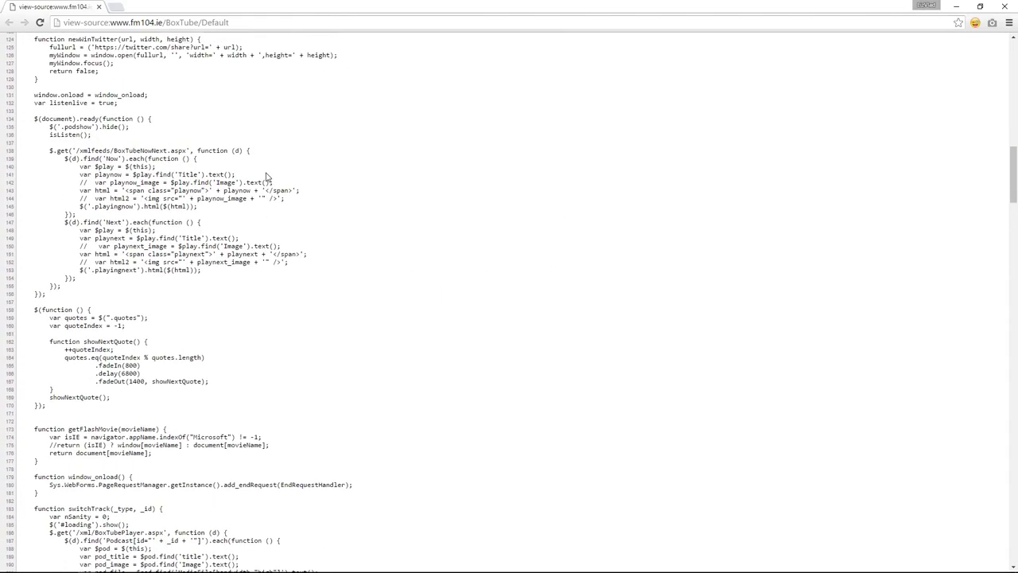
{"action": "scroll", "coordinate": [267, 177], "scroll_direction": "up", "scroll_amount": 3}
{"action": "scroll", "coordinate": [266, 176], "scroll_direction": "up", "scroll_amount": 1}
{"action": "scroll", "coordinate": [266, 177], "scroll_direction": "up", "scroll_amount": 2}
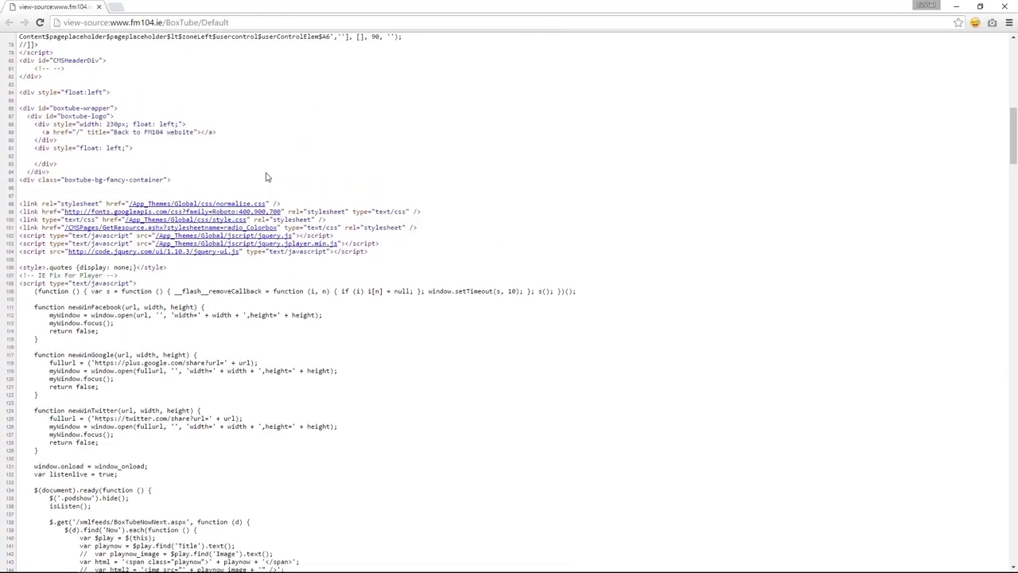
{"action": "scroll", "coordinate": [267, 178], "scroll_direction": "up", "scroll_amount": 1}
{"action": "scroll", "coordinate": [267, 179], "scroll_direction": "down", "scroll_amount": 1}
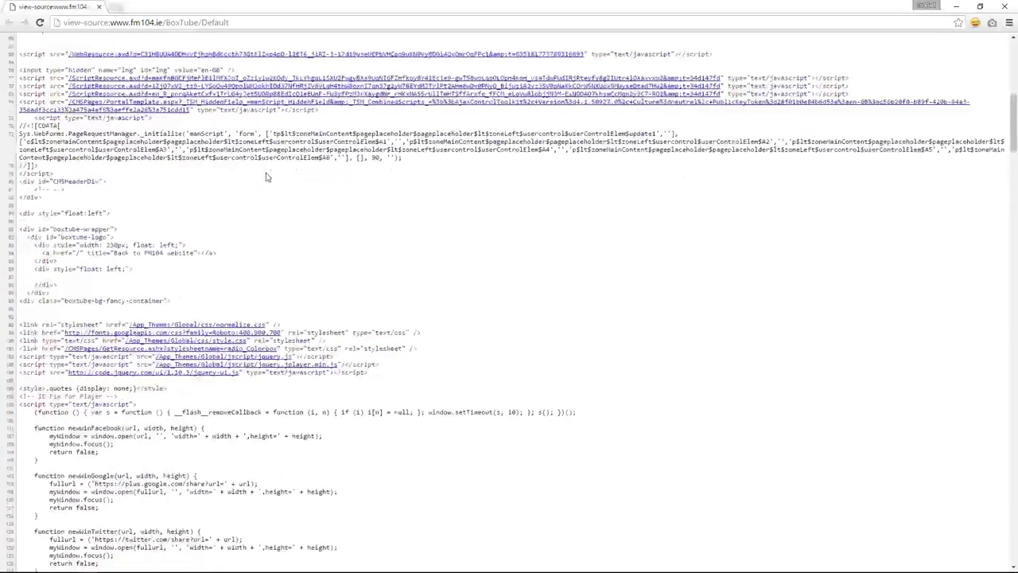
{"action": "scroll", "coordinate": [267, 178], "scroll_direction": "down", "scroll_amount": 12}
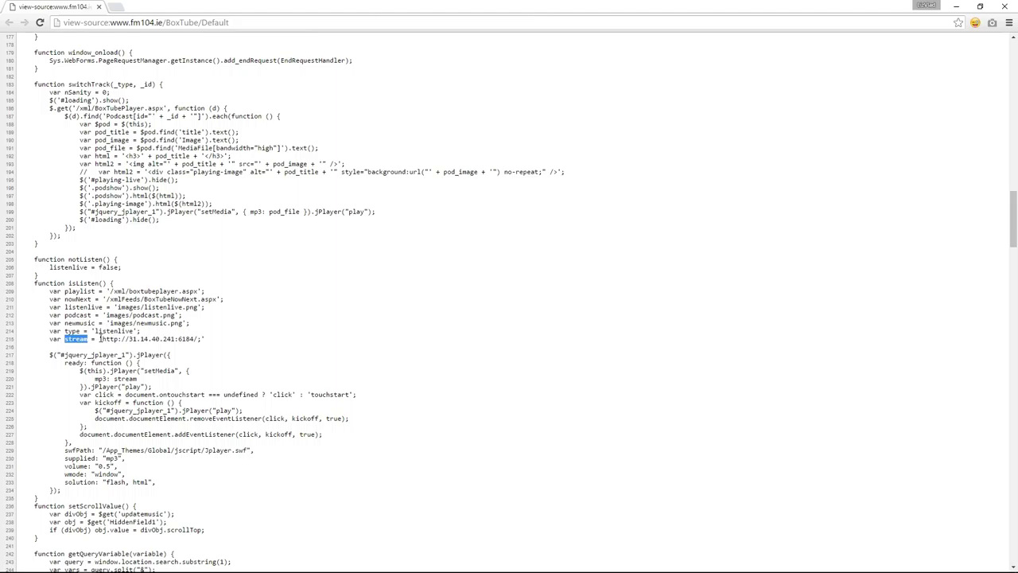
{"action": "left_click_drag", "start_coordinate": [99, 339], "coordinate": [198, 341]}
{"action": "left_click_drag", "start_coordinate": [102, 340], "coordinate": [195, 342]}
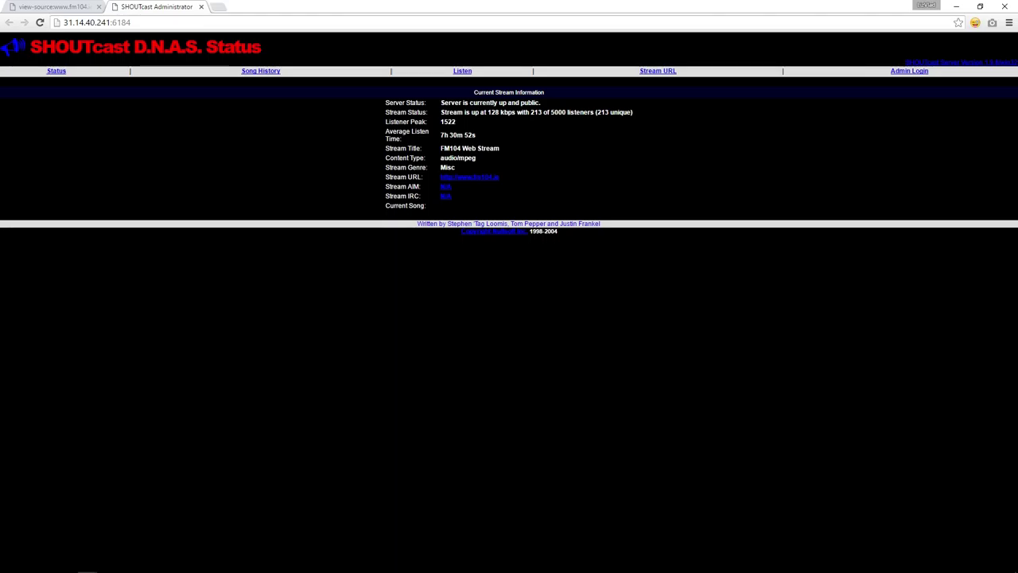
{"action": "left_click", "coordinate": [164, 22]}
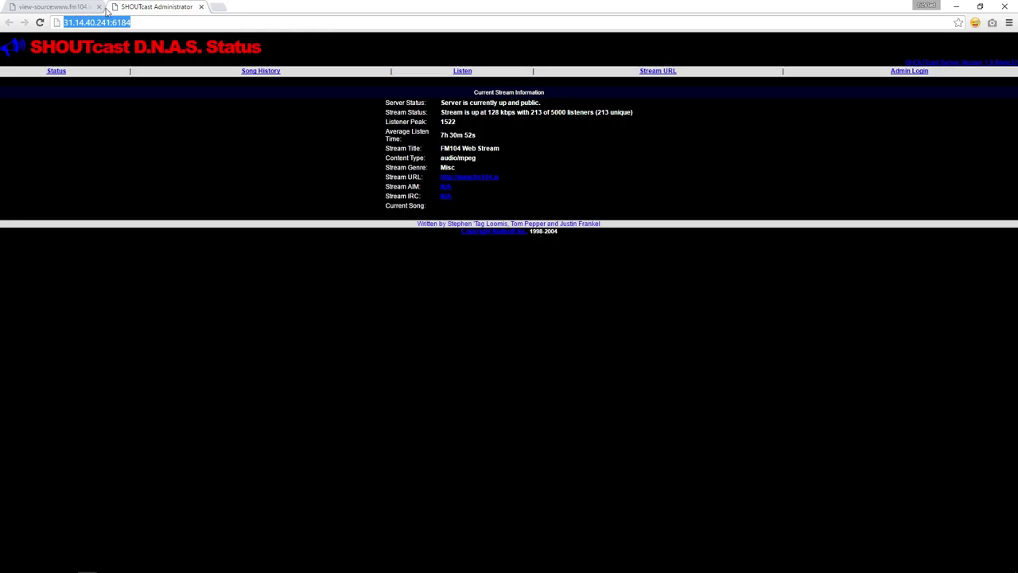
{"action": "left_click", "coordinate": [201, 6]}
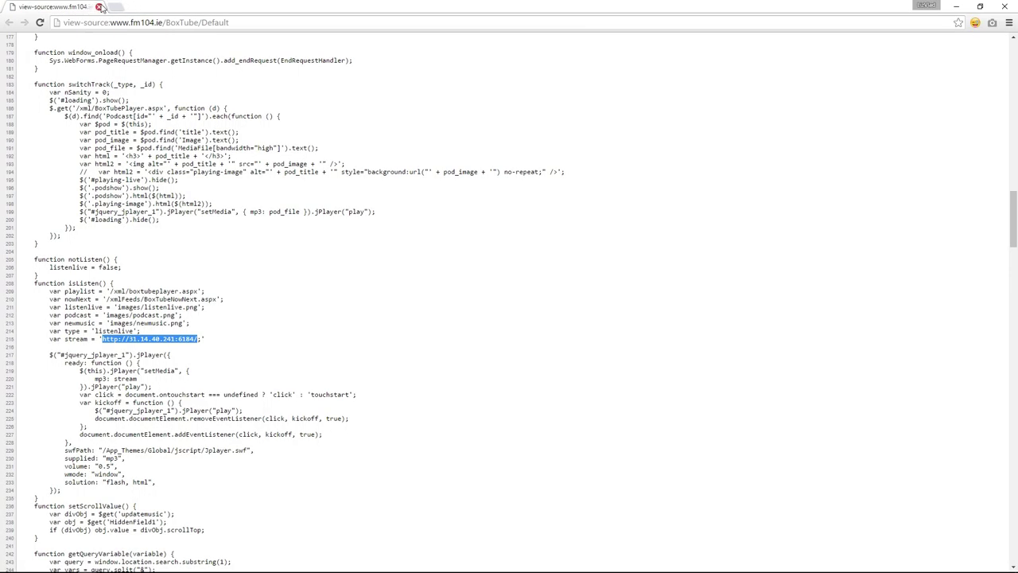
Close the FM104 page source and popup, then open Q102's live listening player
{"action": "left_click", "coordinate": [99, 7]}
{"action": "left_click", "coordinate": [665, 8]}
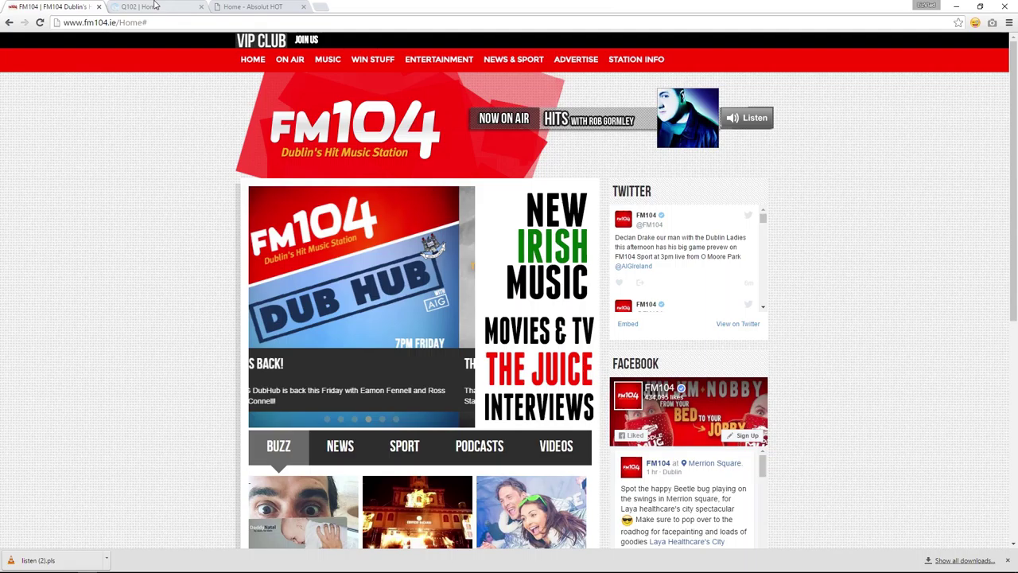
{"action": "left_click", "coordinate": [139, 6]}
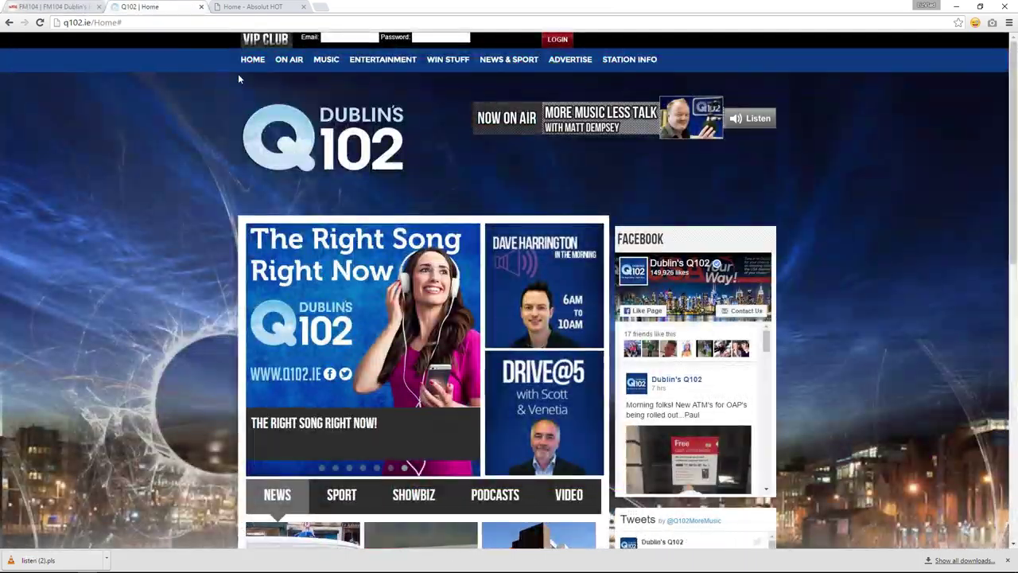
{"action": "left_click", "coordinate": [747, 121]}
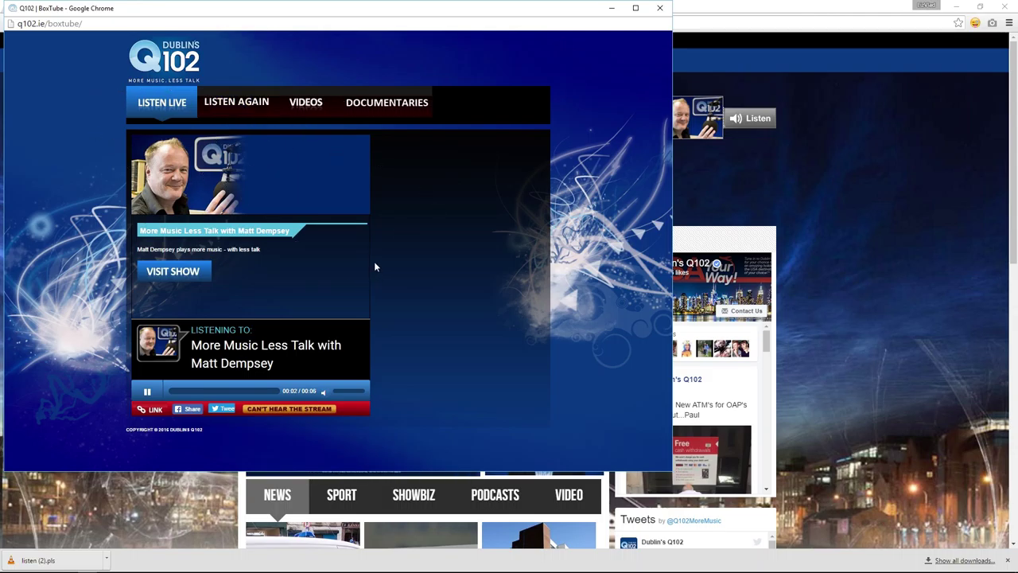
View the Q102 player's source and select its webradio.radiomonitor.com/stream/Q102 stream address
{"action": "right_click", "coordinate": [419, 367]}
{"action": "left_click", "coordinate": [469, 478]}
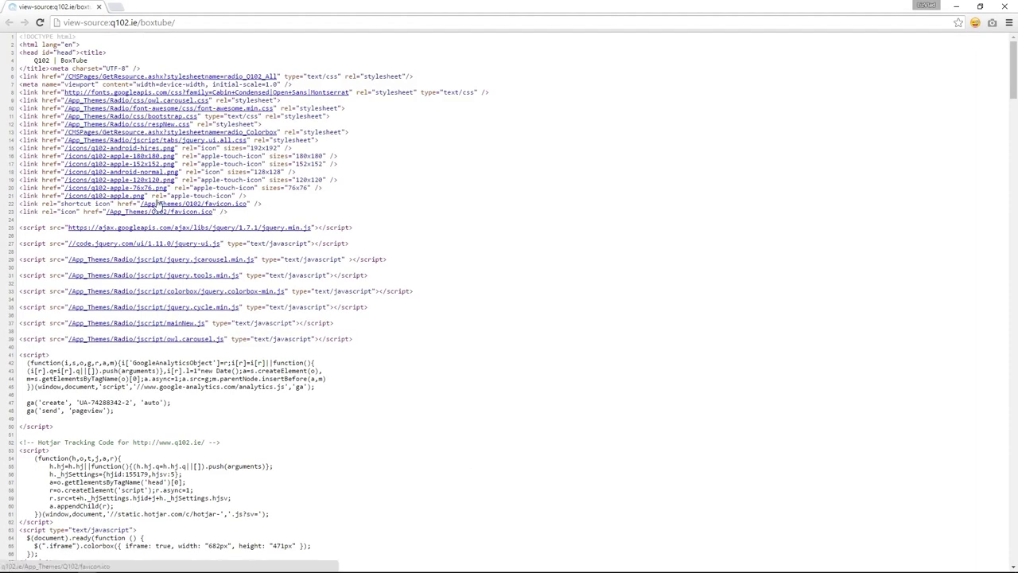
{"action": "scroll", "coordinate": [131, 254], "scroll_direction": "down", "scroll_amount": 5}
{"action": "scroll", "coordinate": [132, 254], "scroll_direction": "down", "scroll_amount": 5}
{"action": "scroll", "coordinate": [130, 253], "scroll_direction": "down", "scroll_amount": 1}
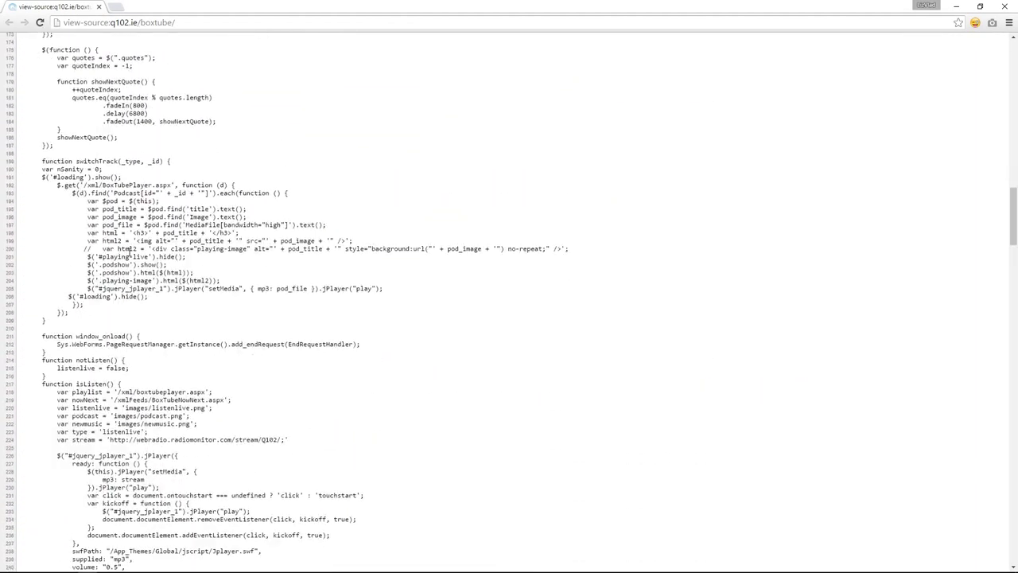
{"action": "scroll", "coordinate": [128, 251], "scroll_direction": "down", "scroll_amount": 1}
{"action": "mouse_move", "coordinate": [71, 387]}
{"action": "left_mouse_down"}
{"action": "mouse_move", "coordinate": [291, 388]}
{"action": "mouse_move", "coordinate": [108, 387]}
{"action": "left_mouse_up"}
{"action": "left_click", "coordinate": [225, 396]}
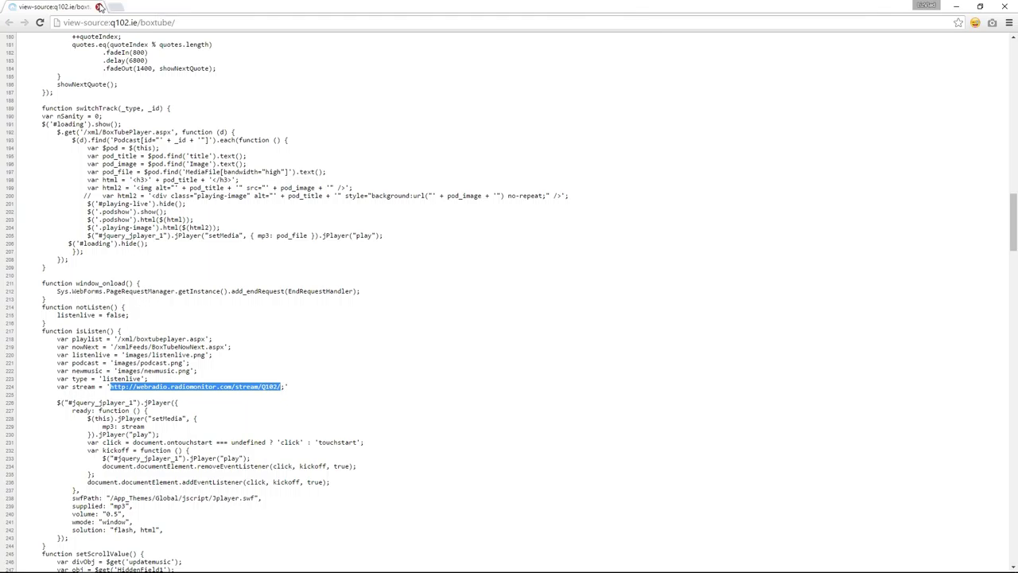
Close the Q102 page source and player popup
{"action": "left_click", "coordinate": [99, 7]}
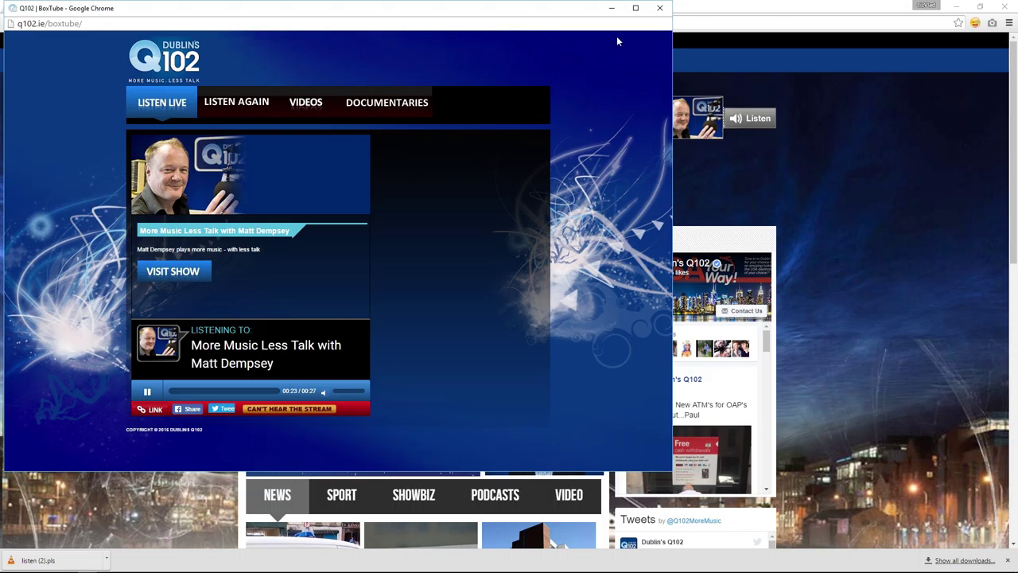
{"action": "left_click", "coordinate": [660, 8]}
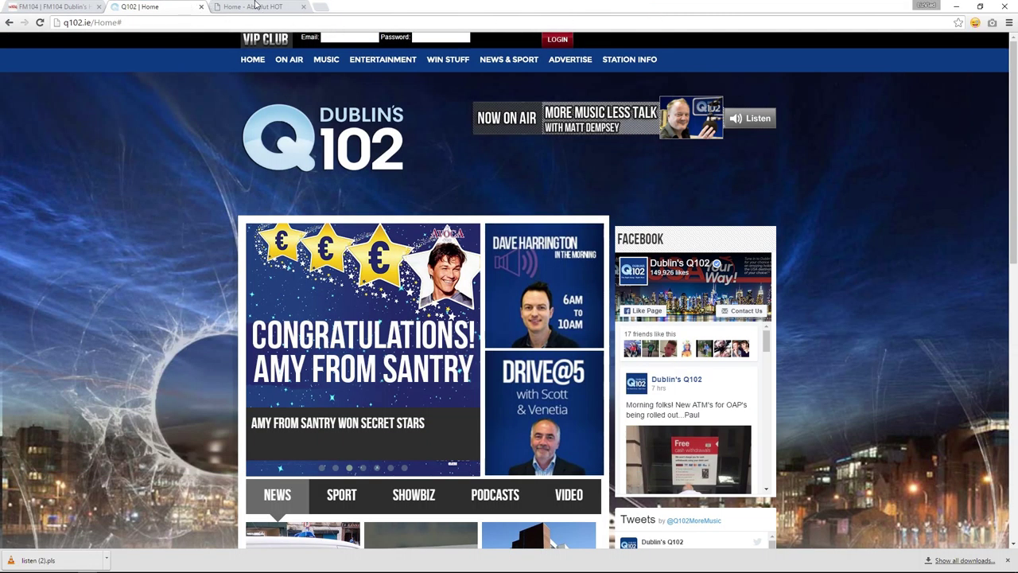
{"action": "left_click", "coordinate": [254, 5]}
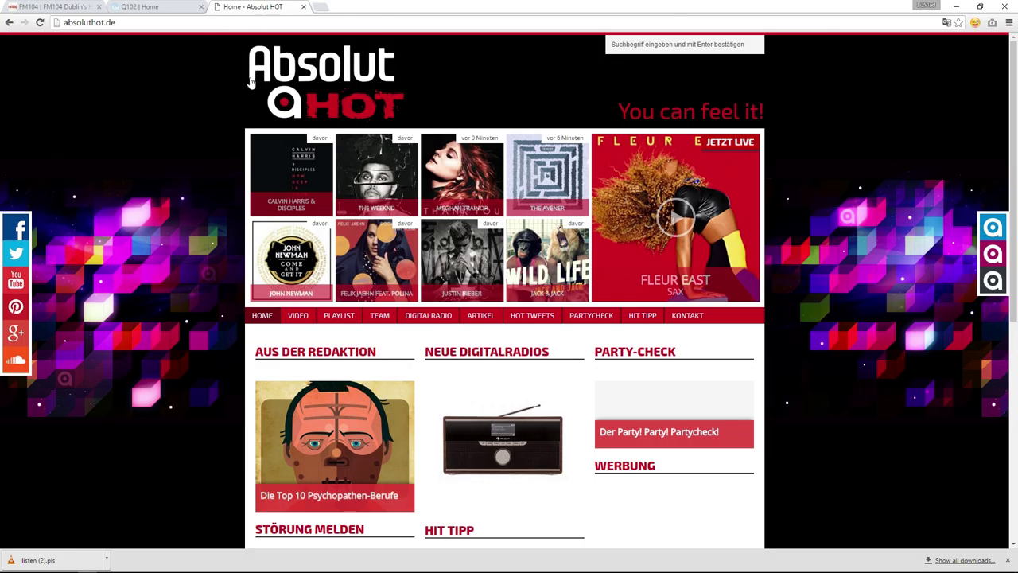
Open the Absolut HOT radioplayer via JETZT LIVE and turn its sound on
{"action": "left_click", "coordinate": [732, 144]}
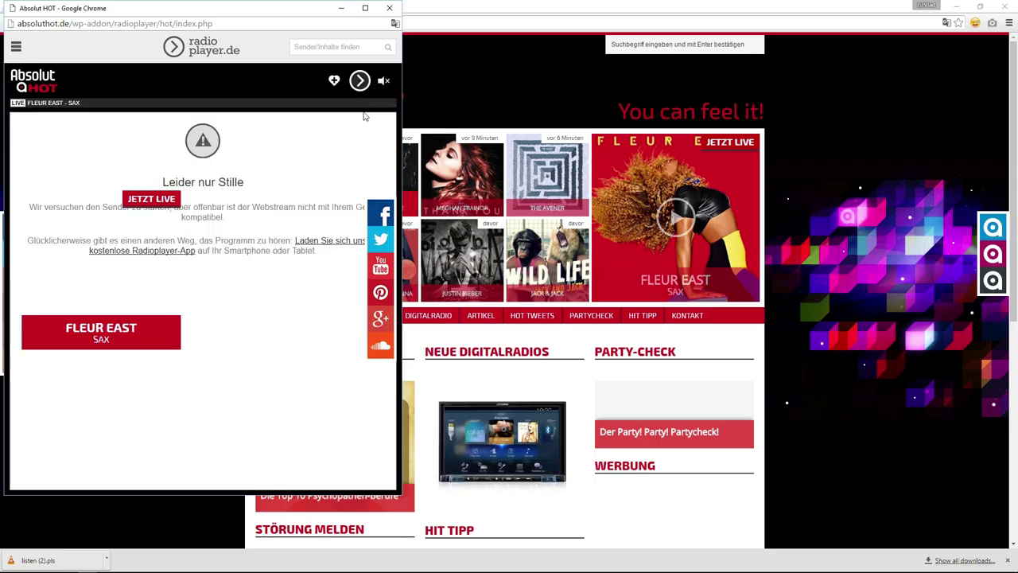
{"action": "left_click", "coordinate": [382, 82]}
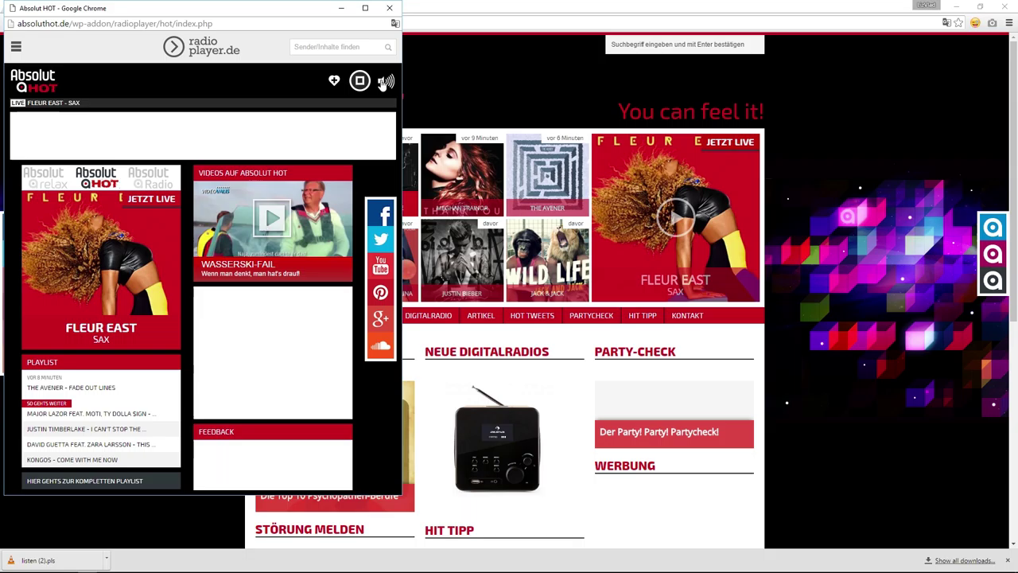
View the Absolut HOT player's page source and scroll to its Audio Settings
{"action": "right_click", "coordinate": [185, 83]}
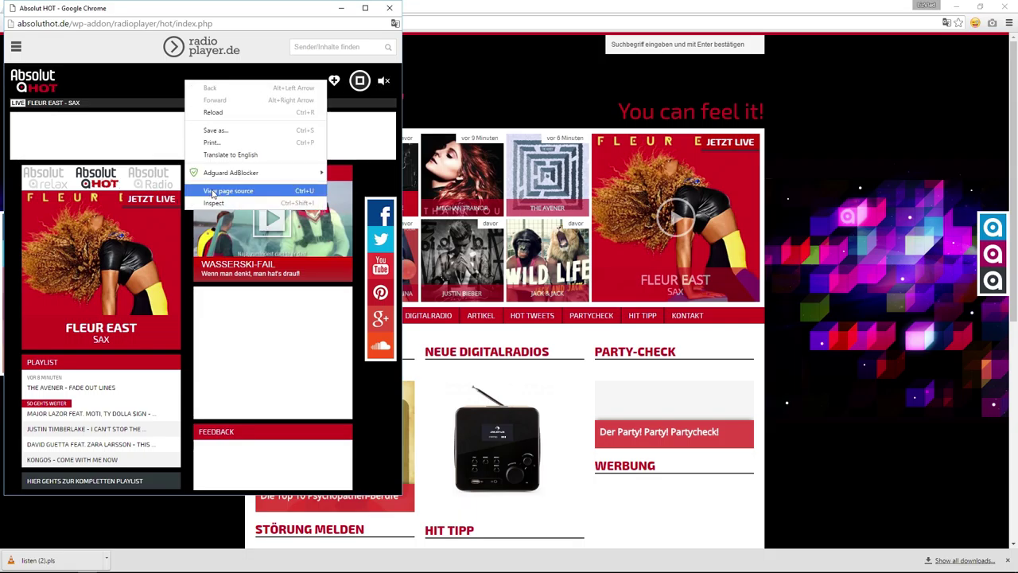
{"action": "left_click", "coordinate": [213, 192]}
{"action": "scroll", "coordinate": [184, 234], "scroll_direction": "down", "scroll_amount": 6}
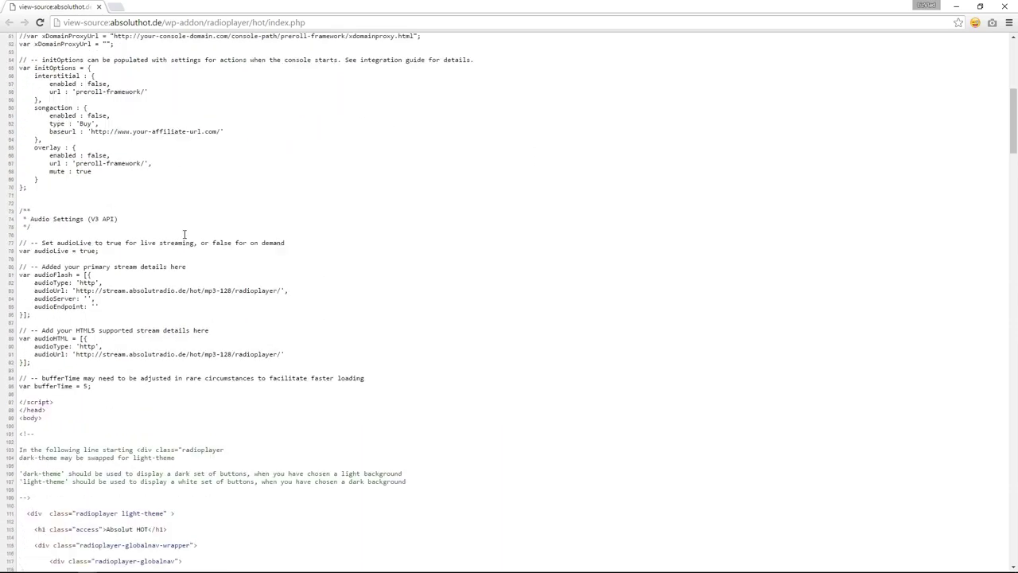
{"action": "scroll", "coordinate": [184, 235], "scroll_direction": "down", "scroll_amount": 3}
{"action": "scroll", "coordinate": [179, 230], "scroll_direction": "down", "scroll_amount": 2}
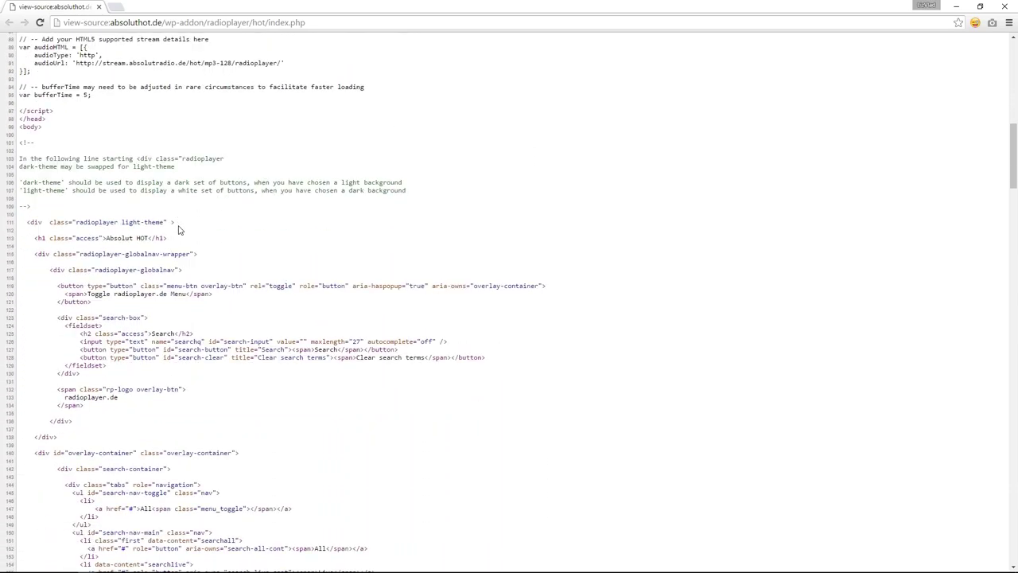
{"action": "scroll", "coordinate": [178, 230], "scroll_direction": "up", "scroll_amount": 3}
{"action": "left_click_drag", "start_coordinate": [36, 275], "coordinate": [290, 279]}
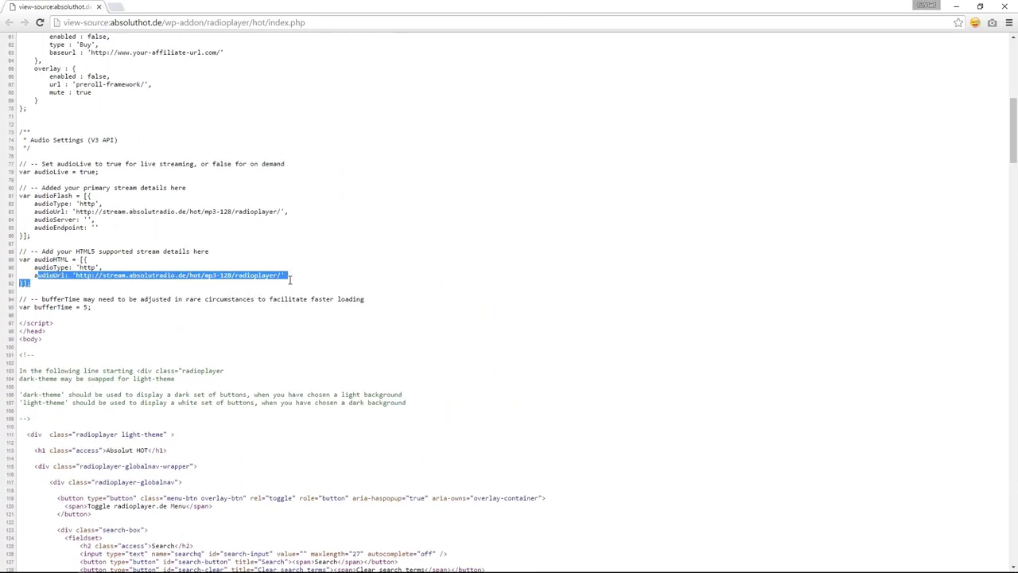
{"action": "left_click_drag", "start_coordinate": [280, 211], "coordinate": [71, 212]}
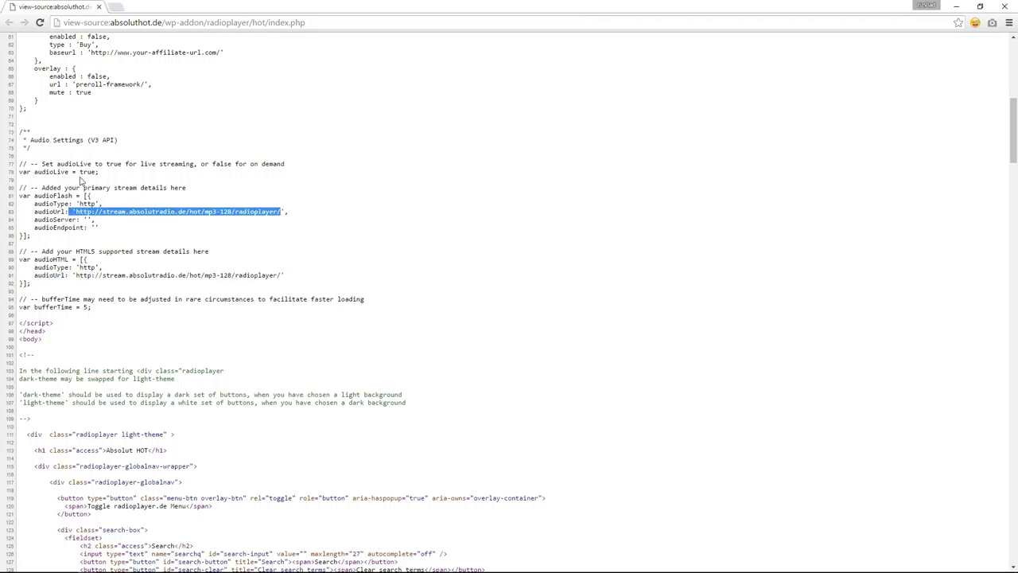
{"action": "left_click_drag", "start_coordinate": [55, 251], "coordinate": [205, 256]}
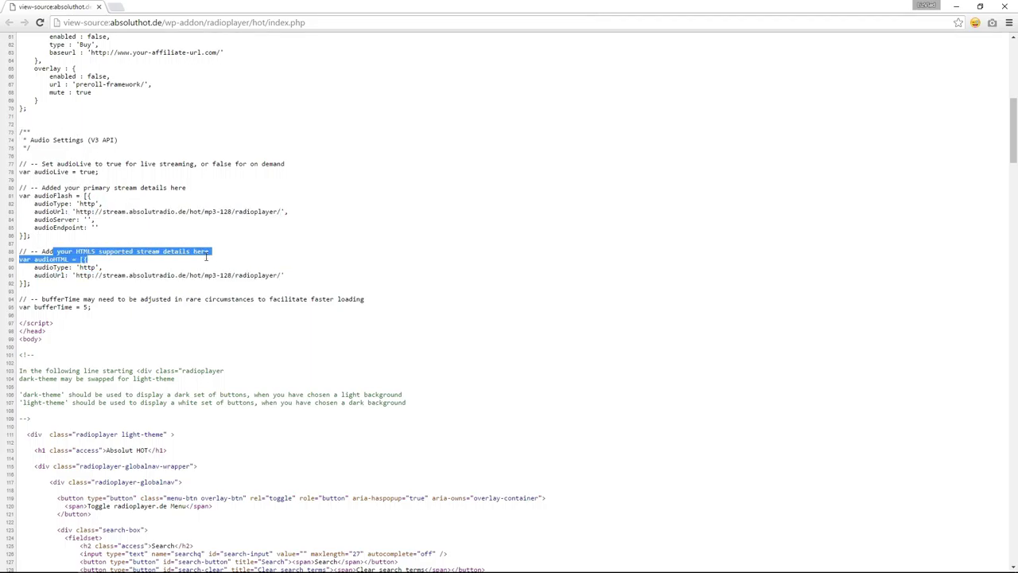
{"action": "left_click", "coordinate": [103, 265]}
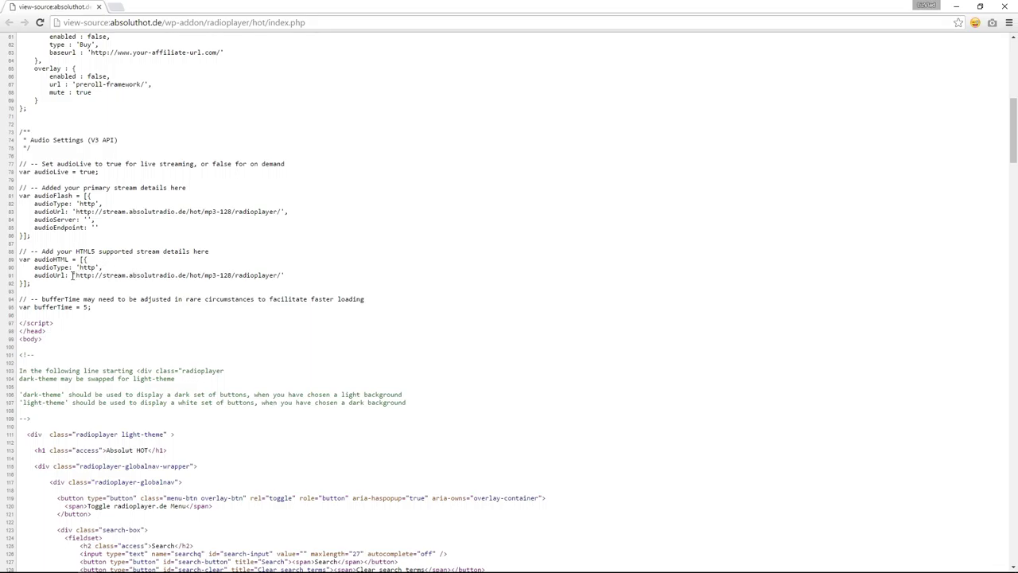
{"action": "left_click_drag", "start_coordinate": [75, 275], "coordinate": [282, 276]}
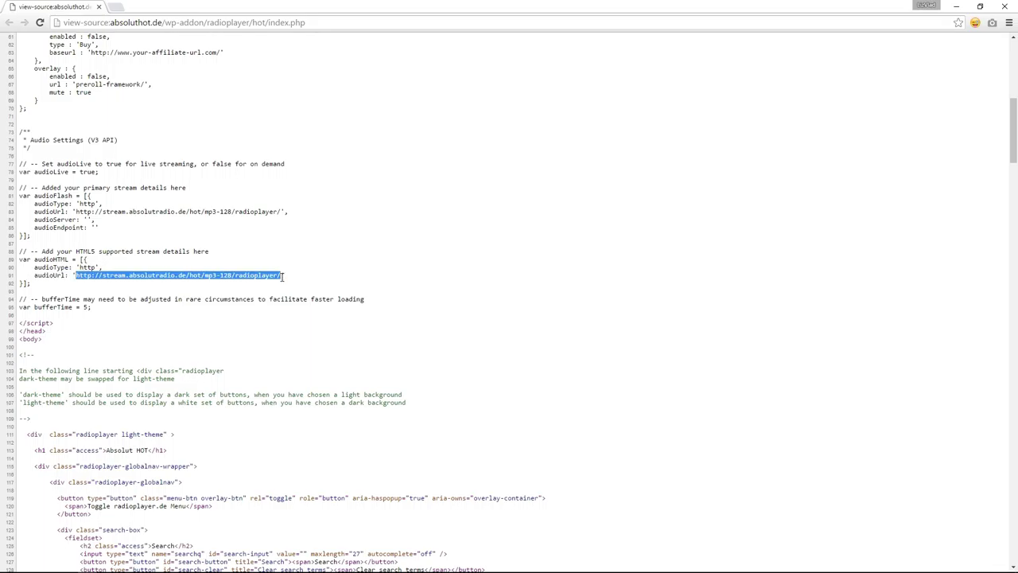